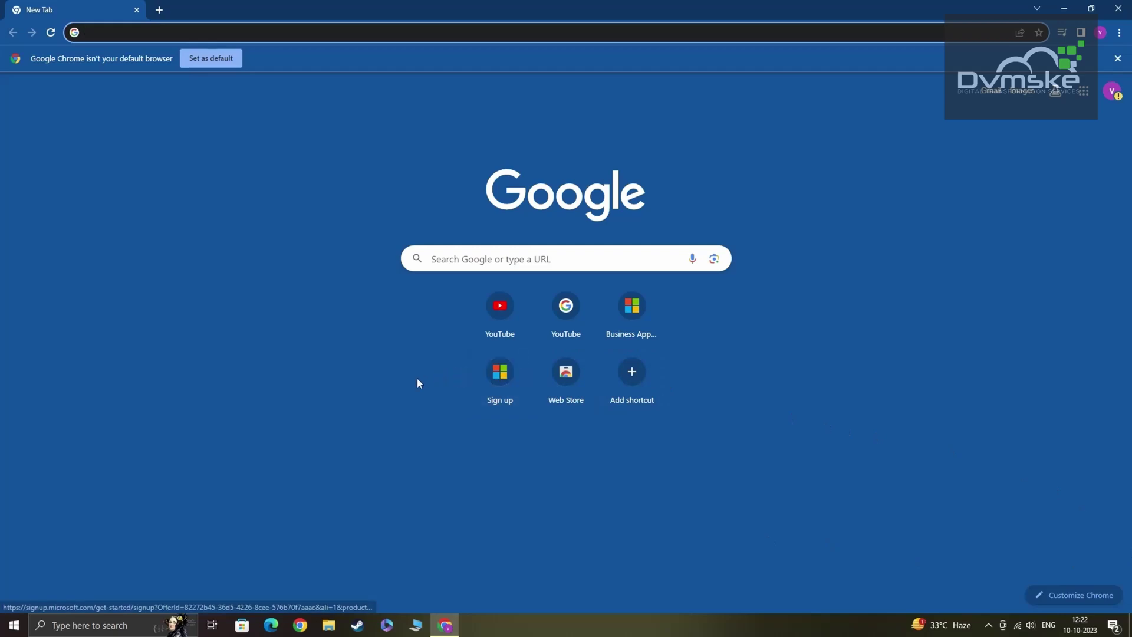
- Search Google for 'd365 free trial' in Chrome
{"action": "left_click", "coordinate": [98, 33]}
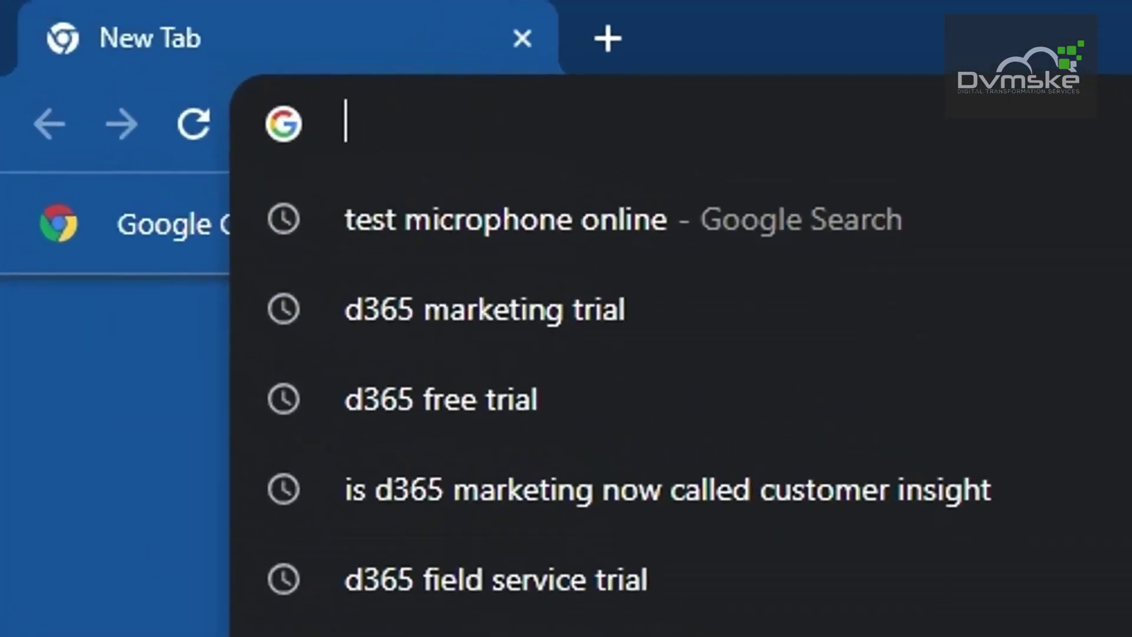
{"action": "type", "text": "d3"}
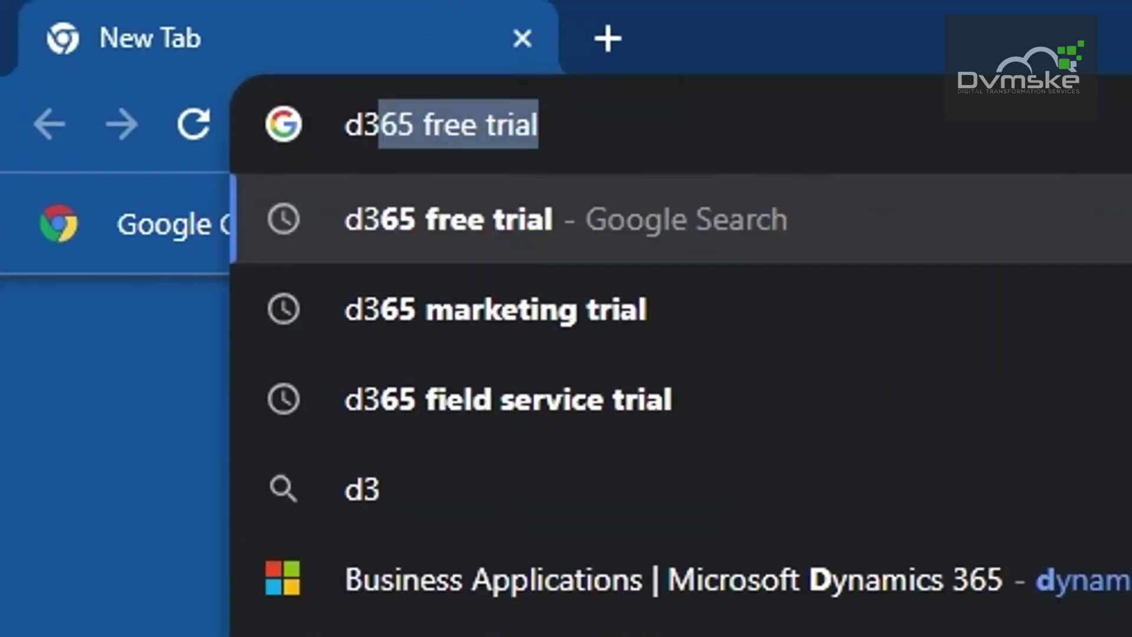
{"action": "type", "text": "65 "}
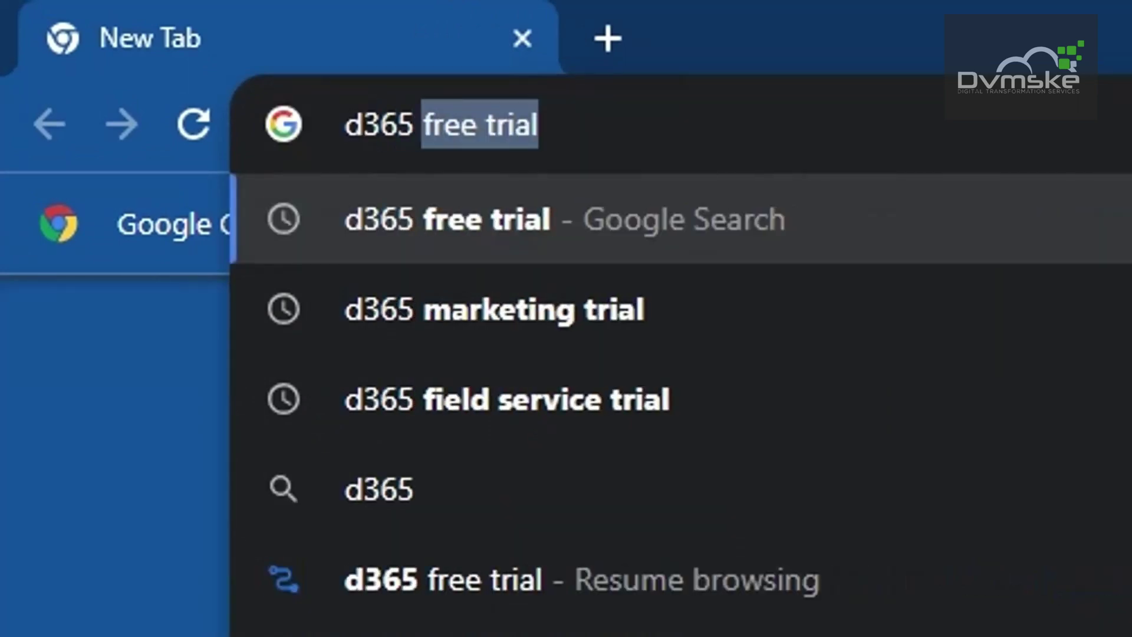
{"action": "type", "text": "free "}
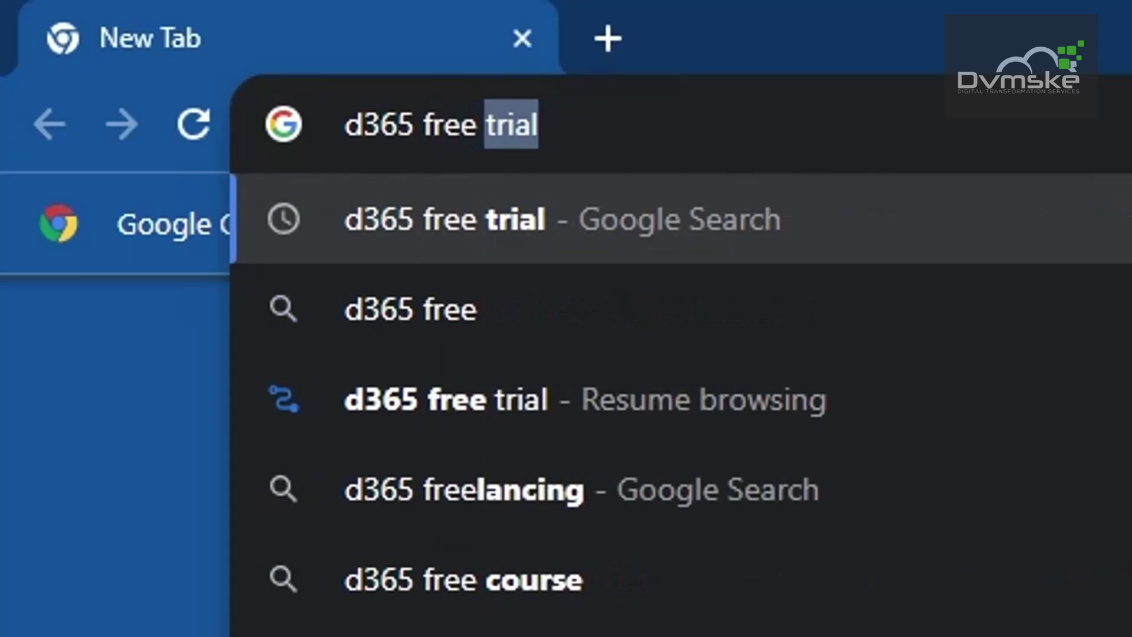
{"action": "type", "text": "trial"}
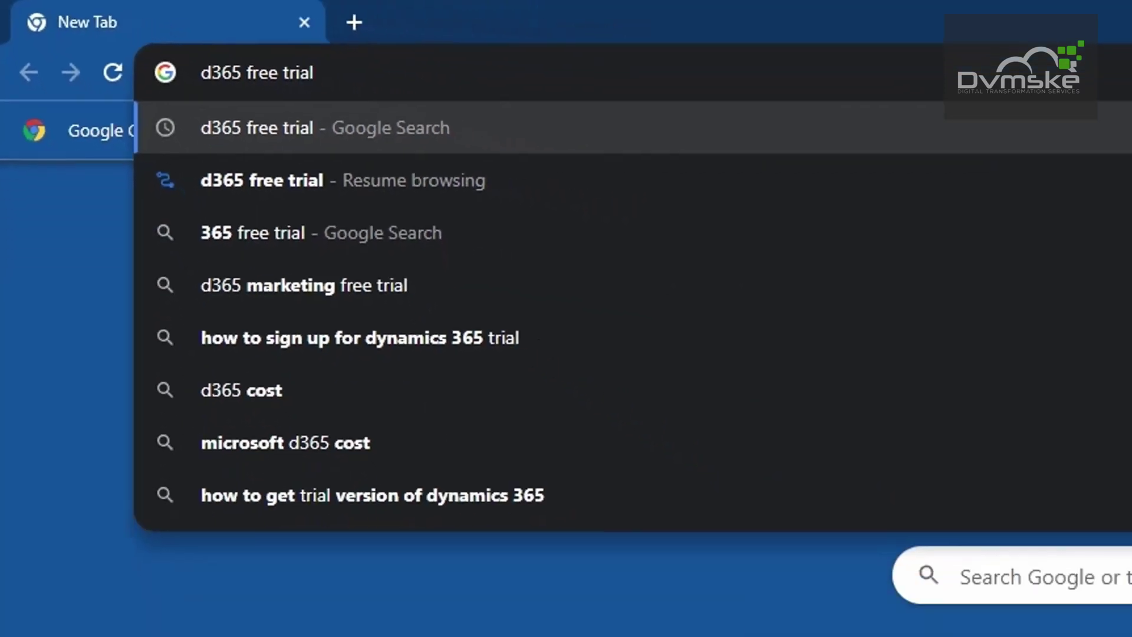
{"action": "key", "text": "Return"}
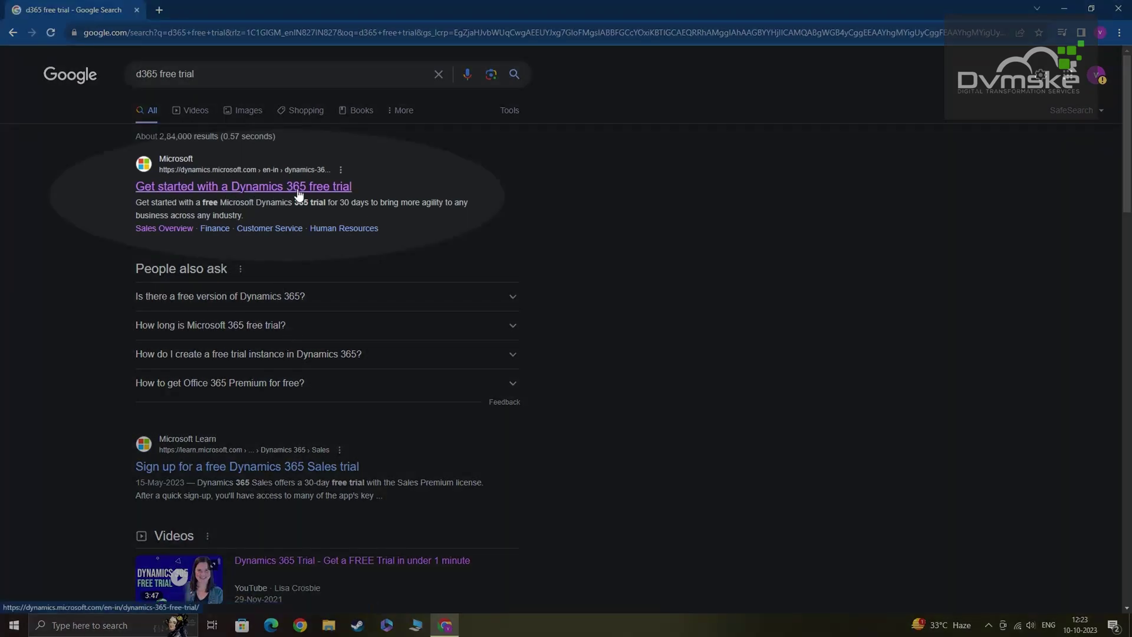
- Open Microsoft's 'Get started with a Dynamics 365 free trial' page from the results
{"action": "left_click", "coordinate": [334, 200]}
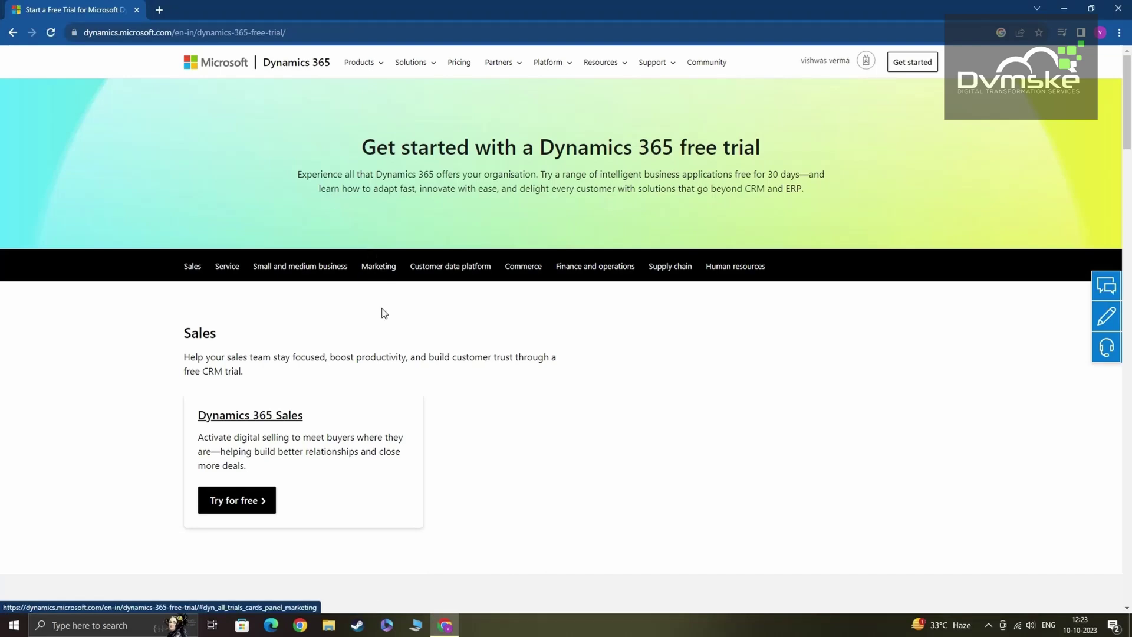
{"action": "scroll", "coordinate": [414, 427], "scroll_direction": "down", "scroll_amount": 1}
{"action": "scroll", "coordinate": [415, 427], "scroll_direction": "down", "scroll_amount": 2}
{"action": "scroll", "coordinate": [415, 424], "scroll_direction": "up", "scroll_amount": 1}
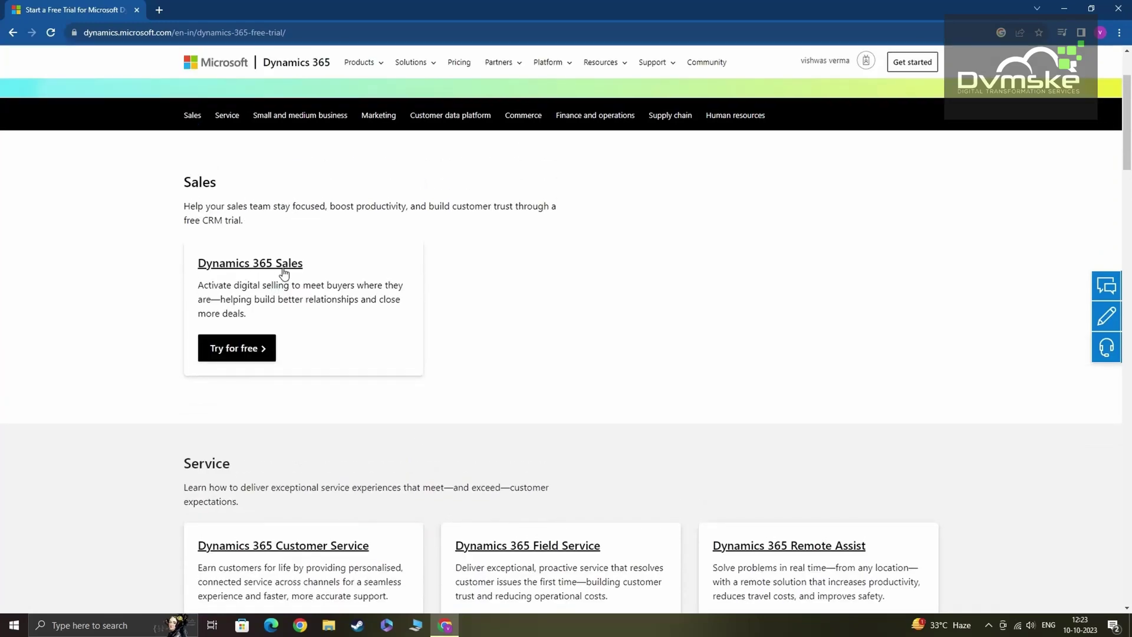
{"action": "scroll", "coordinate": [270, 386], "scroll_direction": "down", "scroll_amount": 1}
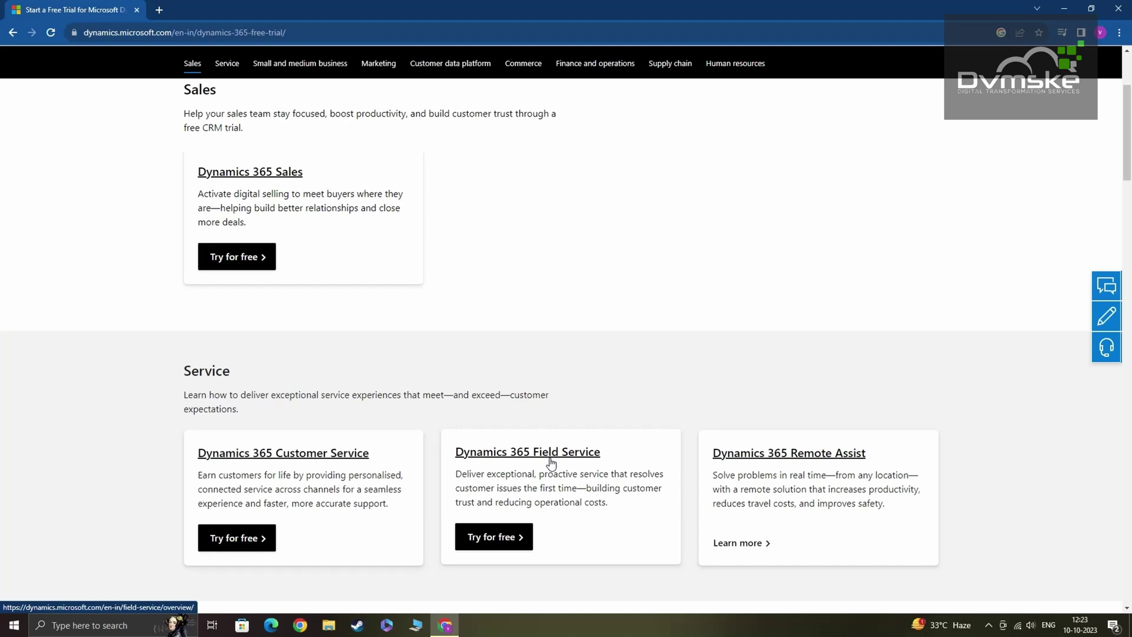
{"action": "scroll", "coordinate": [550, 460], "scroll_direction": "down", "scroll_amount": 3}
{"action": "scroll", "coordinate": [551, 460], "scroll_direction": "down", "scroll_amount": 3}
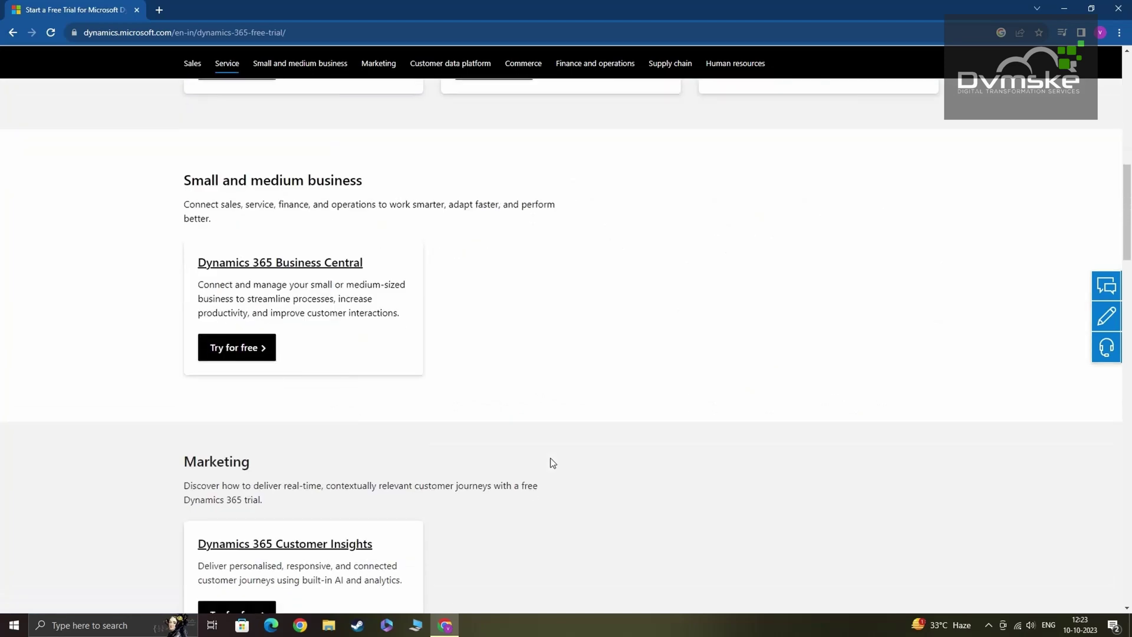
{"action": "scroll", "coordinate": [551, 462], "scroll_direction": "down", "scroll_amount": 2}
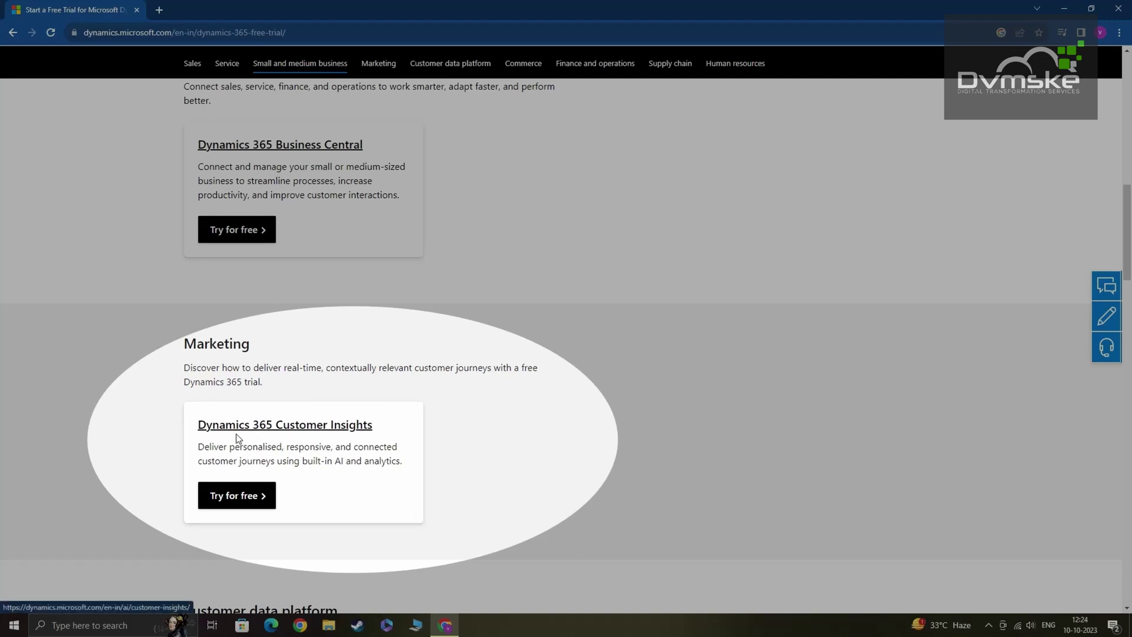
- Start the Customer Insights free trial, agreeing to the subscription terms
{"action": "left_click", "coordinate": [237, 506]}
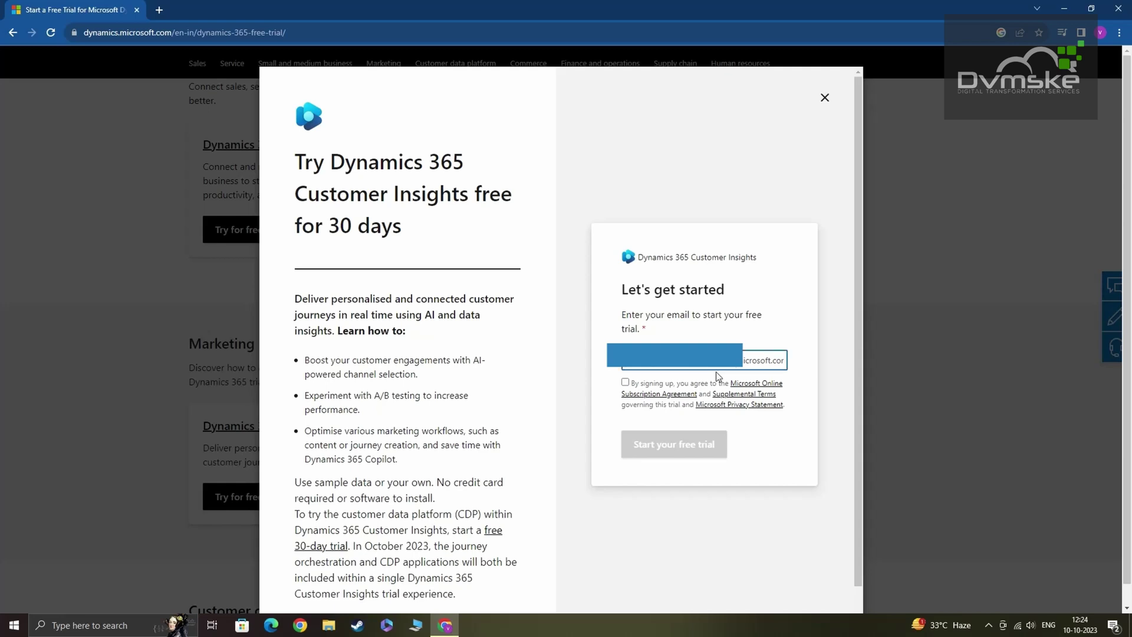
{"action": "left_click", "coordinate": [626, 383]}
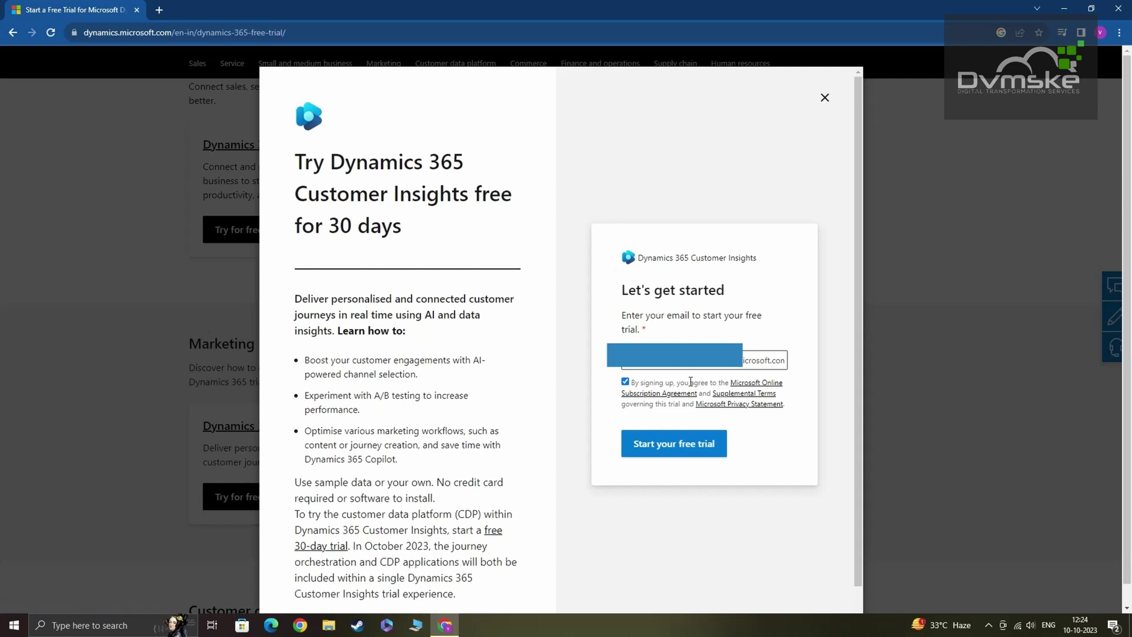
{"action": "left_click", "coordinate": [663, 447]}
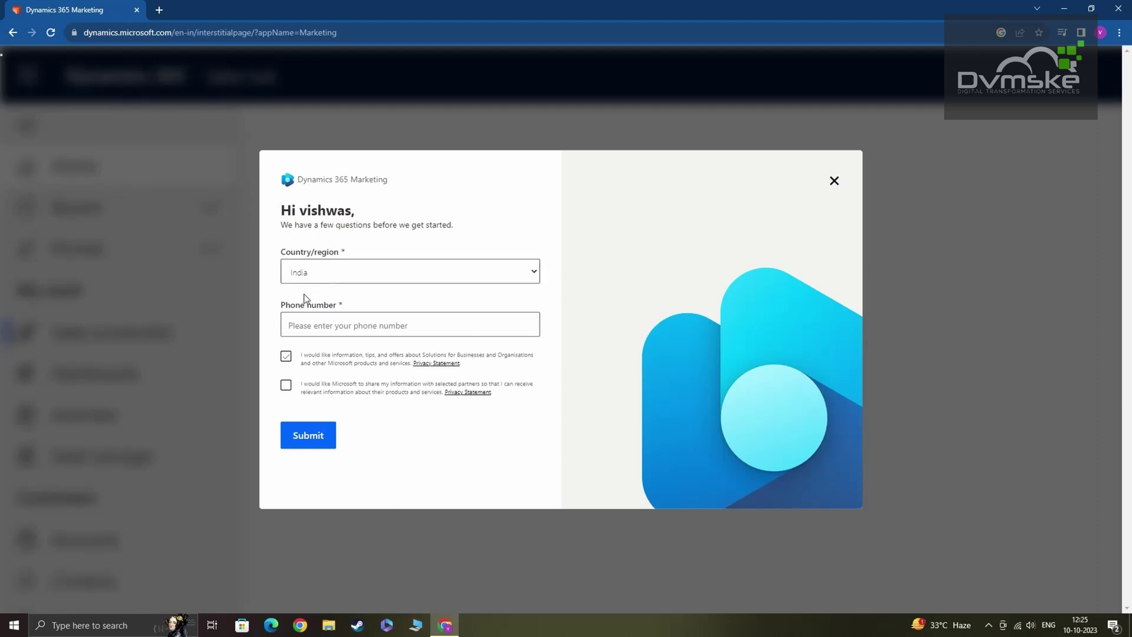
- Paste the phone number into the setup form's Phone number field
{"action": "left_click", "coordinate": [305, 327]}
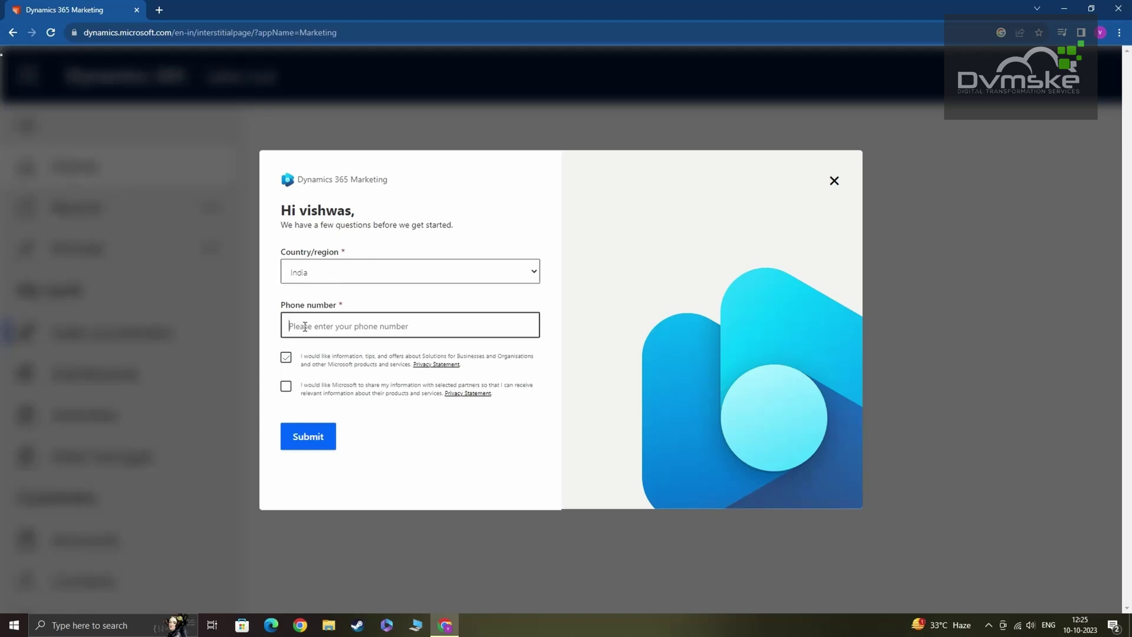
{"action": "key", "text": "ctrl+v"}
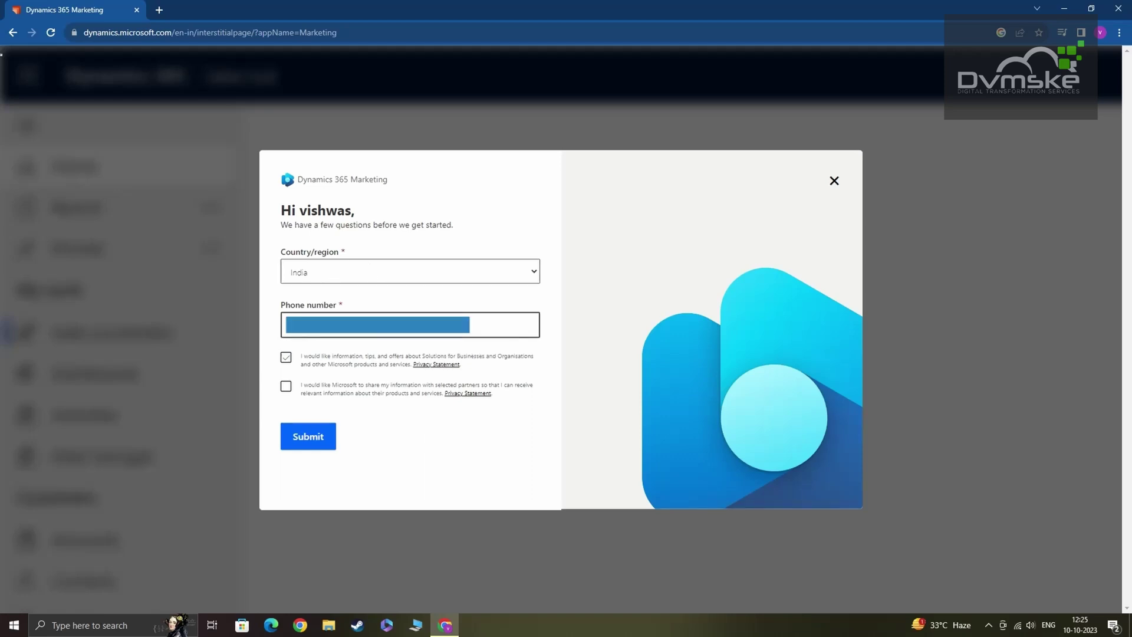